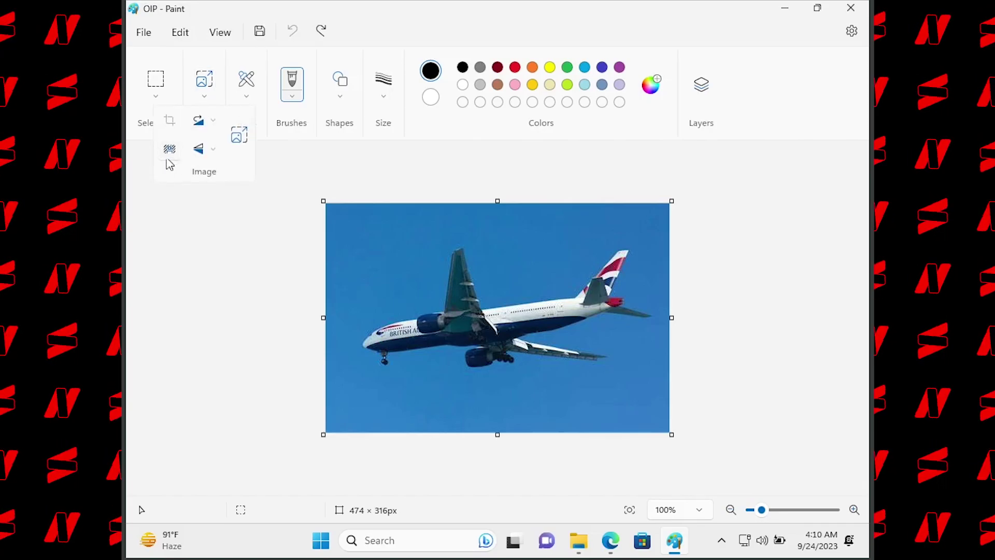
Remove the blue sky background from the airliner photo.
click(169, 151)
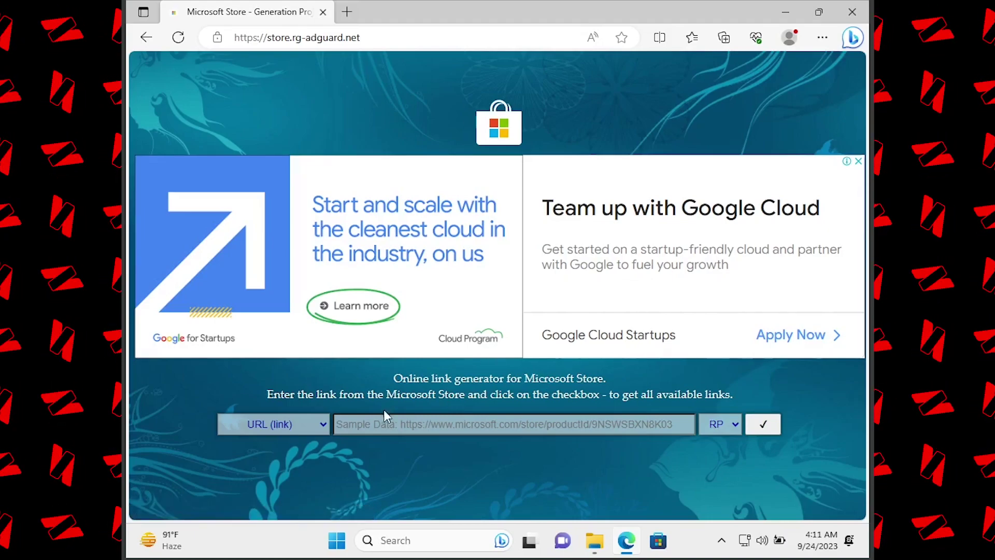
Set the lookup to ProductId on the Fast channel and paste 9PCFS5B6T72H from clipboard history.
click(266, 424)
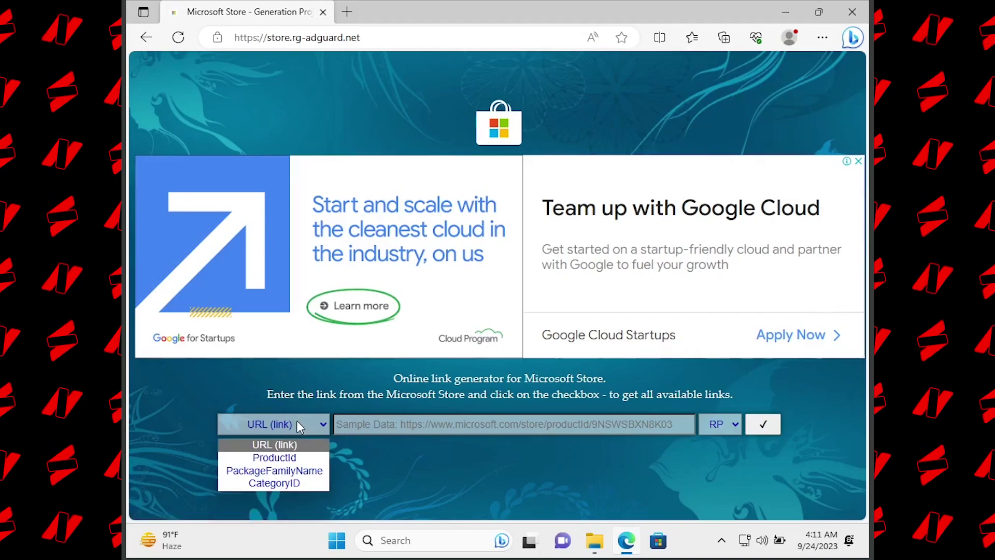
click(274, 457)
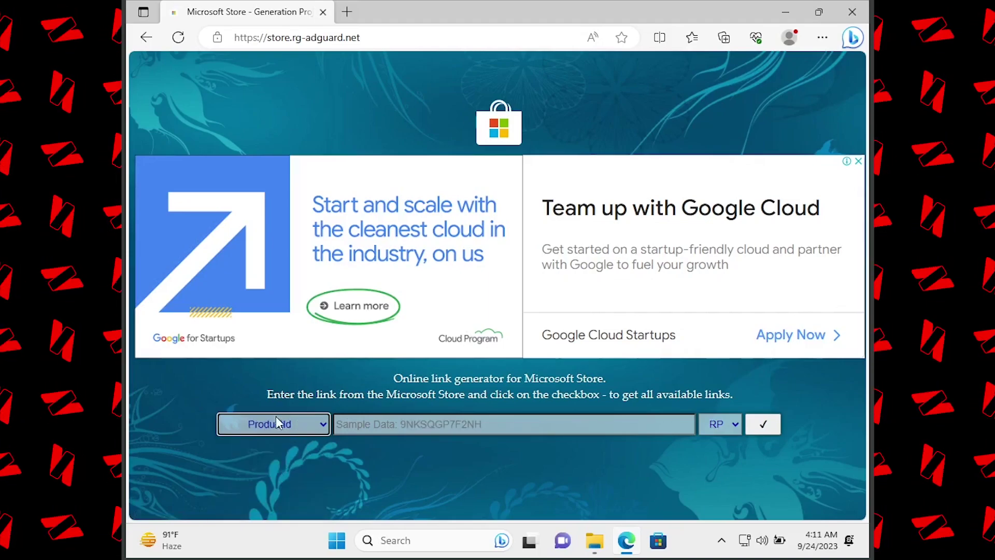
click(711, 425)
click(718, 440)
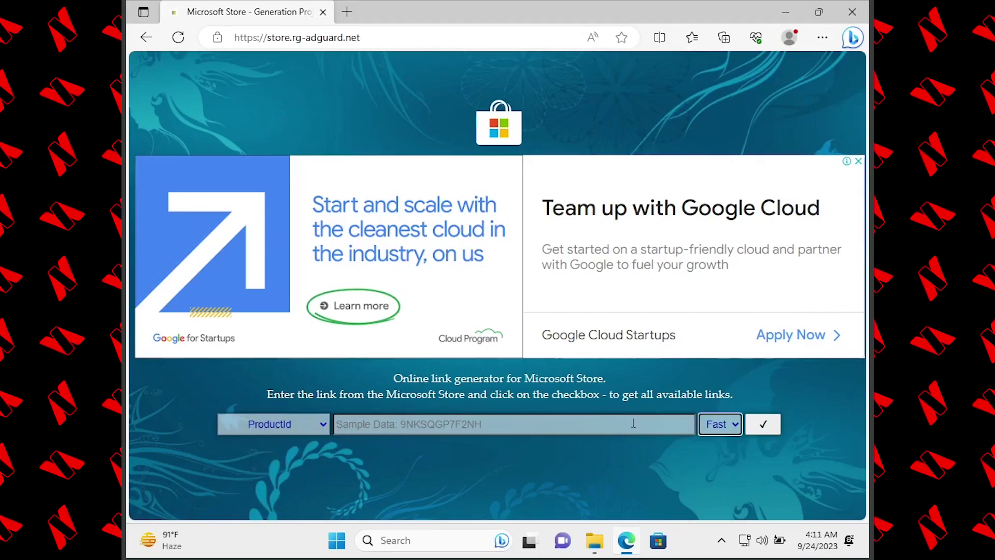
click(537, 420)
key(super+v)
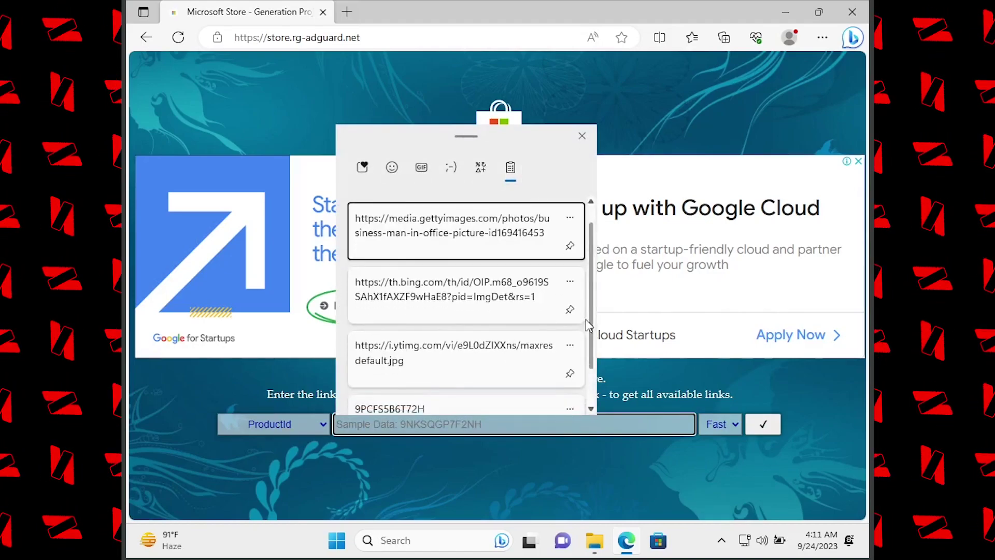
scroll(570, 352, down, 2)
click(455, 371)
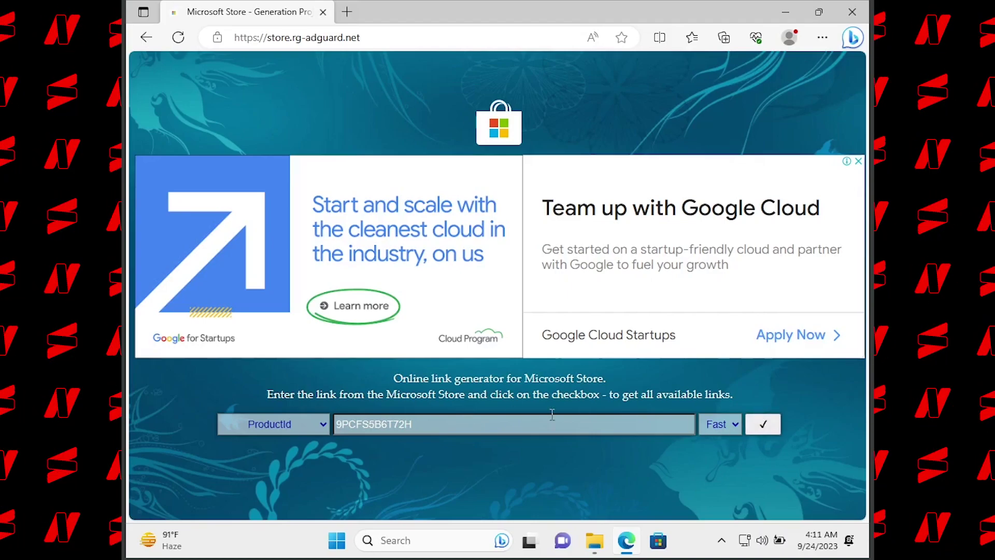
Generate the Paint 11.2308.20.0 links, download the 61.44 MB msixbundle, and keep it anyway.
click(762, 424)
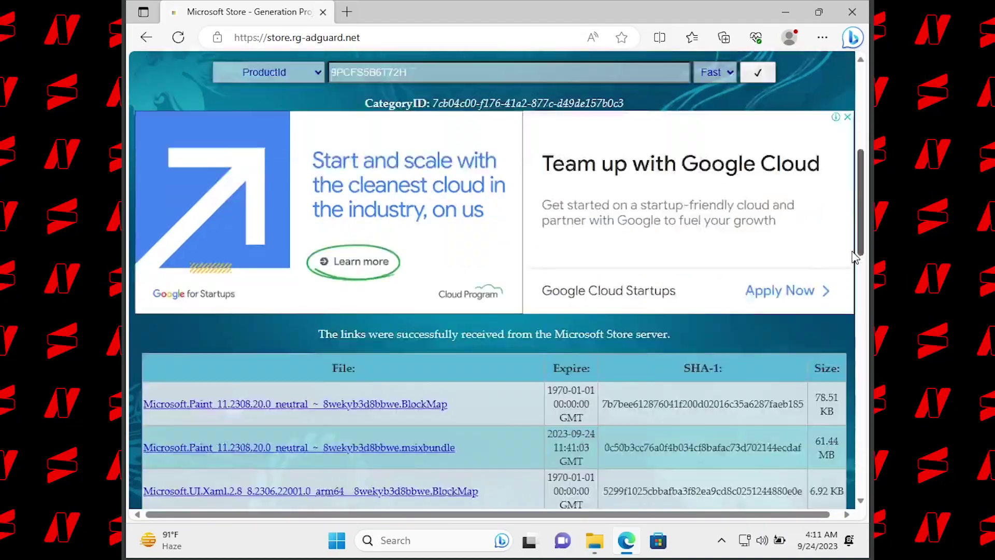
drag(859, 202, 853, 258)
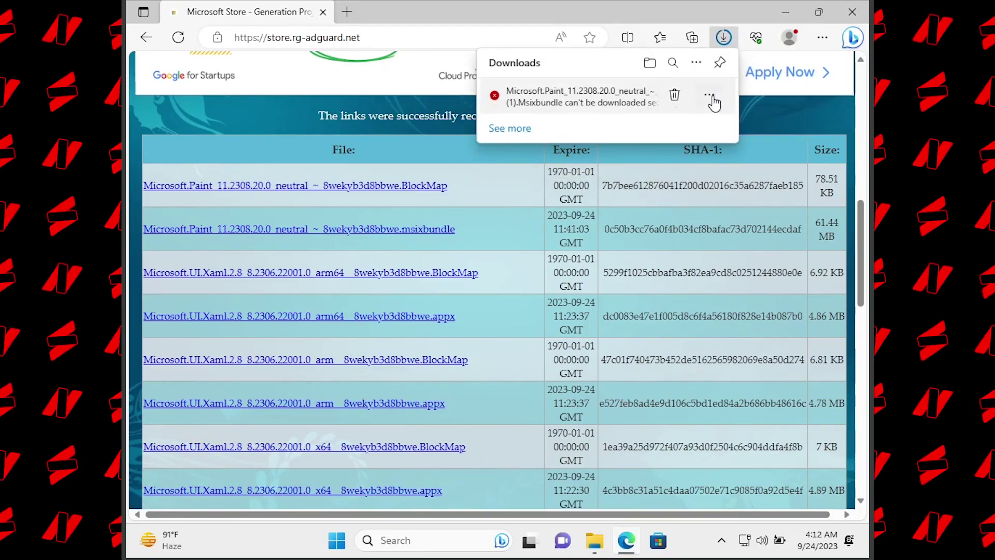
click(709, 94)
click(635, 145)
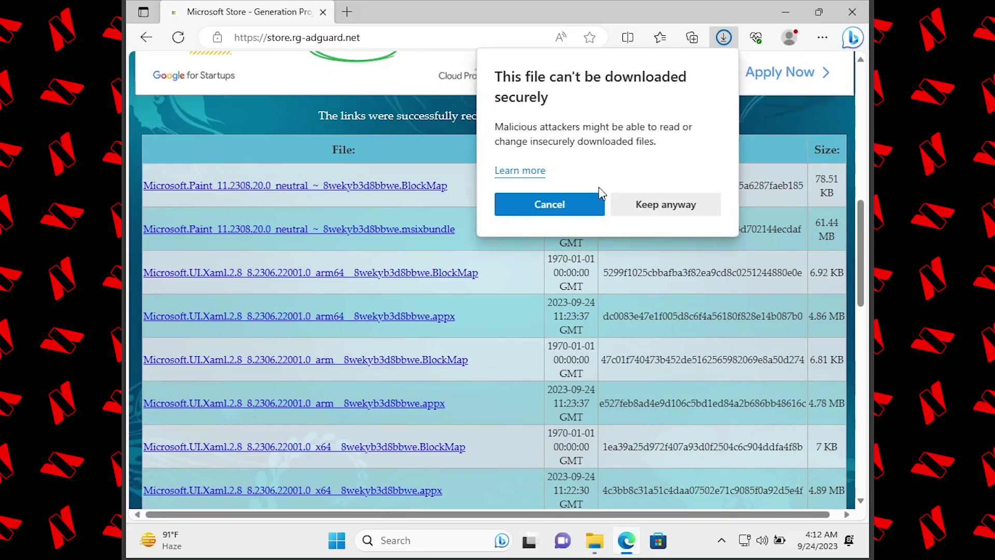
click(654, 206)
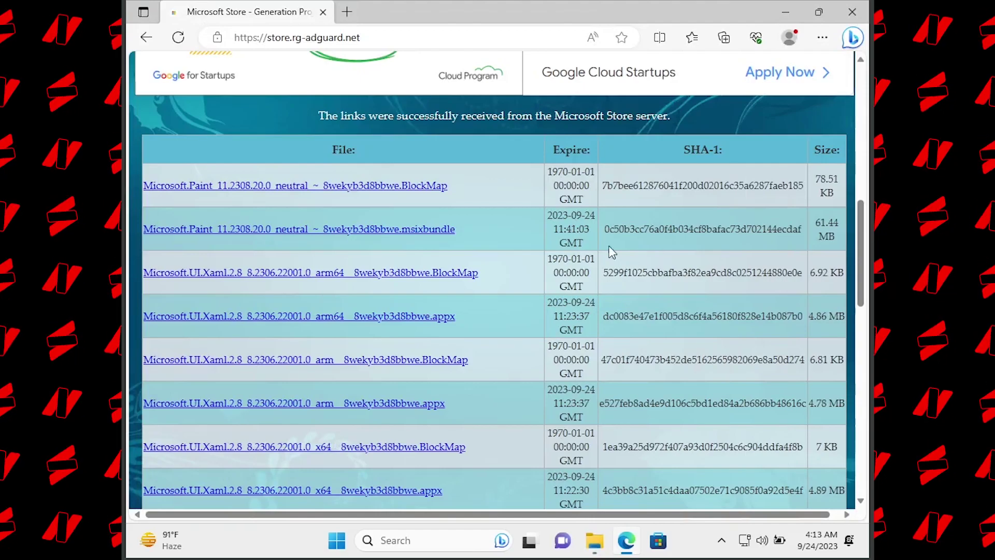
Run the Paint msixbundle from Downloads and launch the already-installed Paint 11.2308.20.0.
click(594, 540)
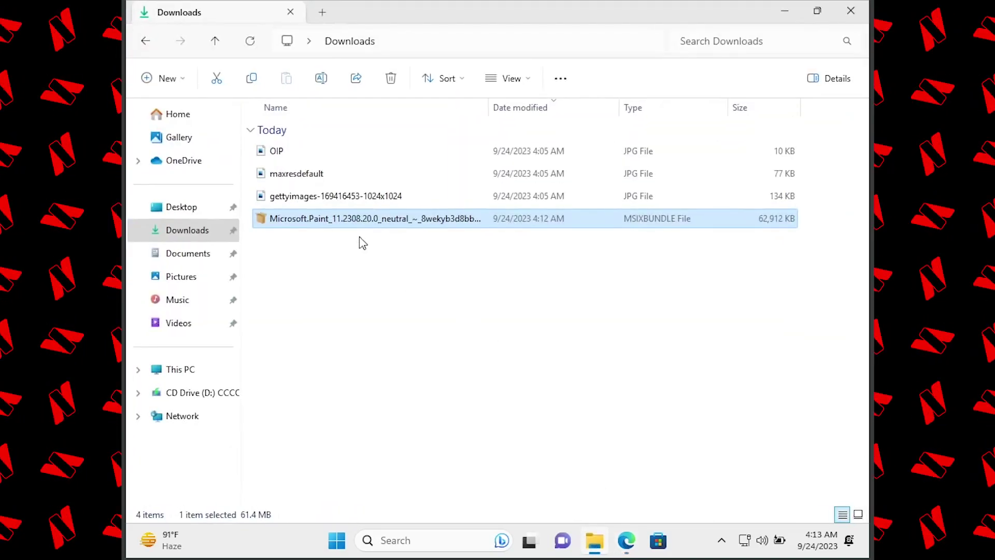
double_click(361, 219)
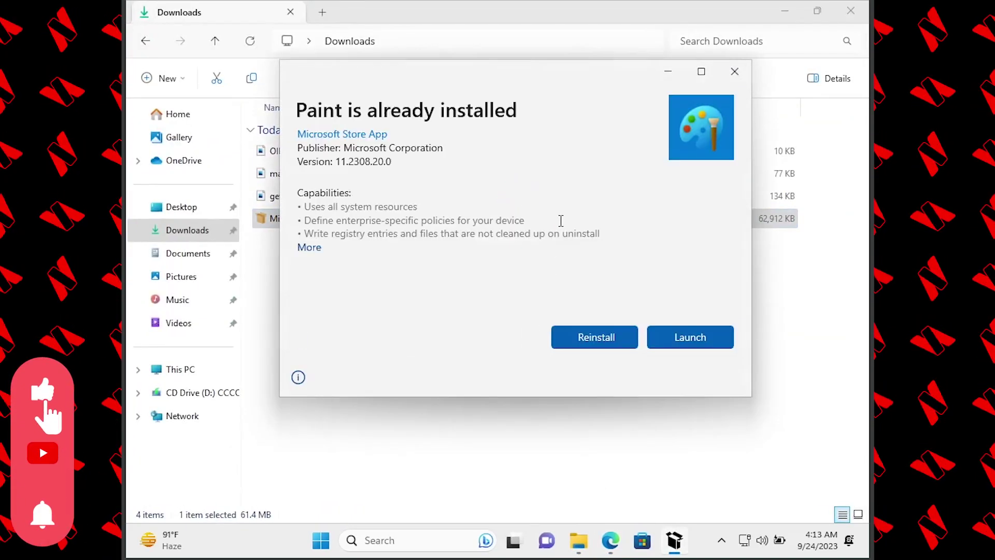
drag(527, 73, 527, 104)
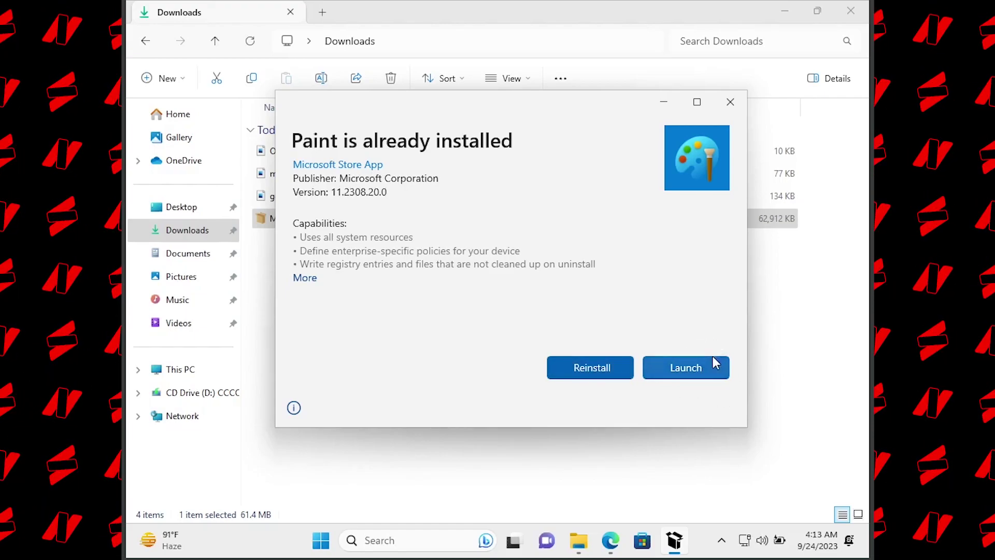
click(686, 367)
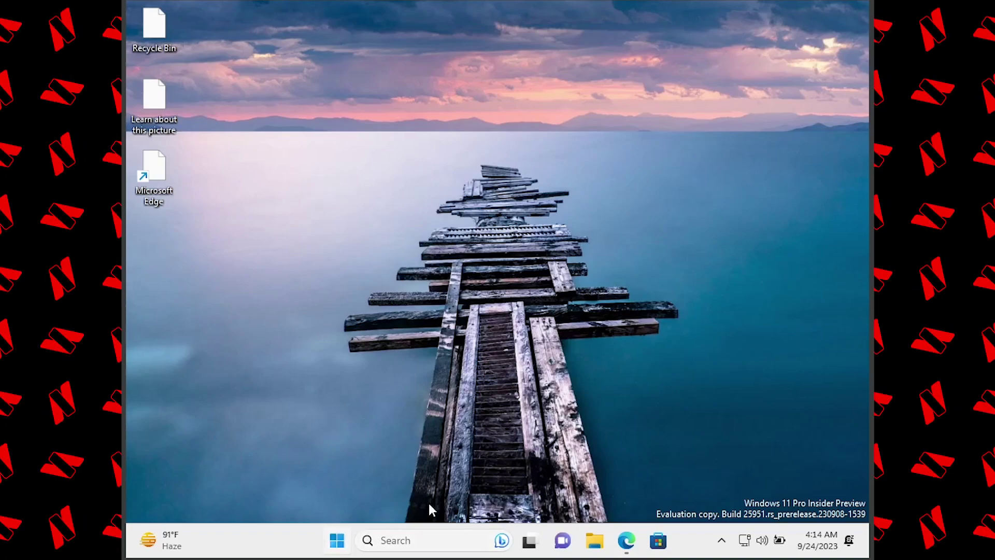
Search 'paint' from Start and open Paint with a blank 611 × 460px canvas.
key(super)
text(paint)
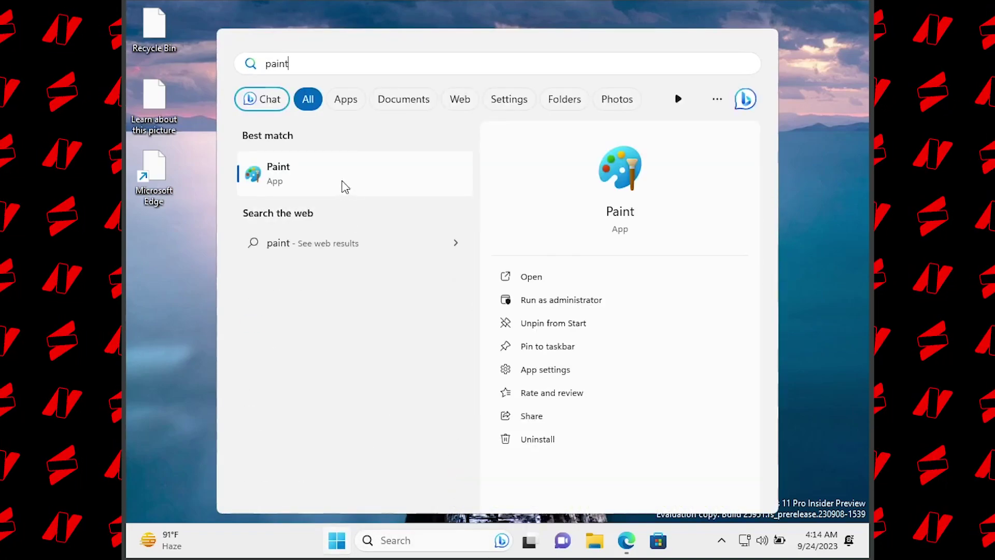
click(344, 186)
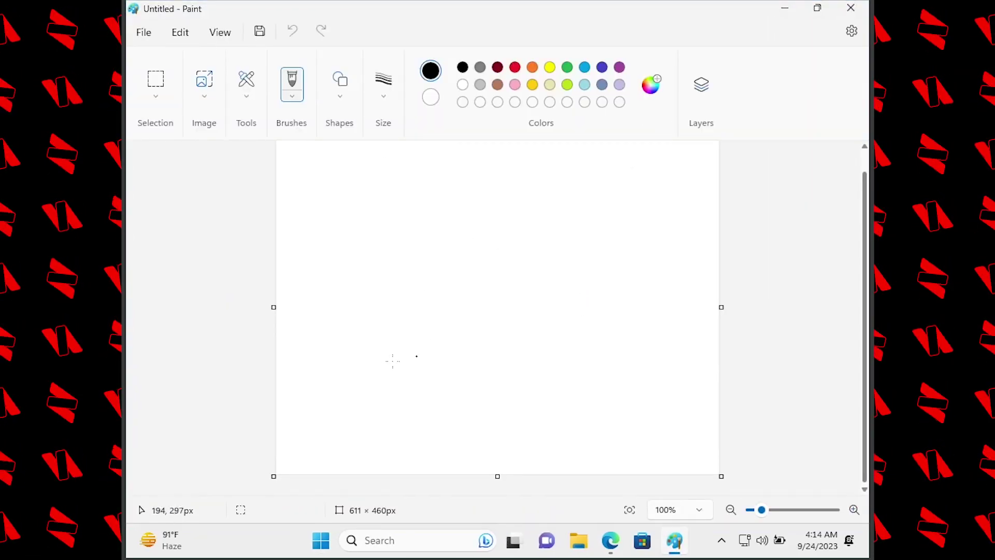
click(700, 80)
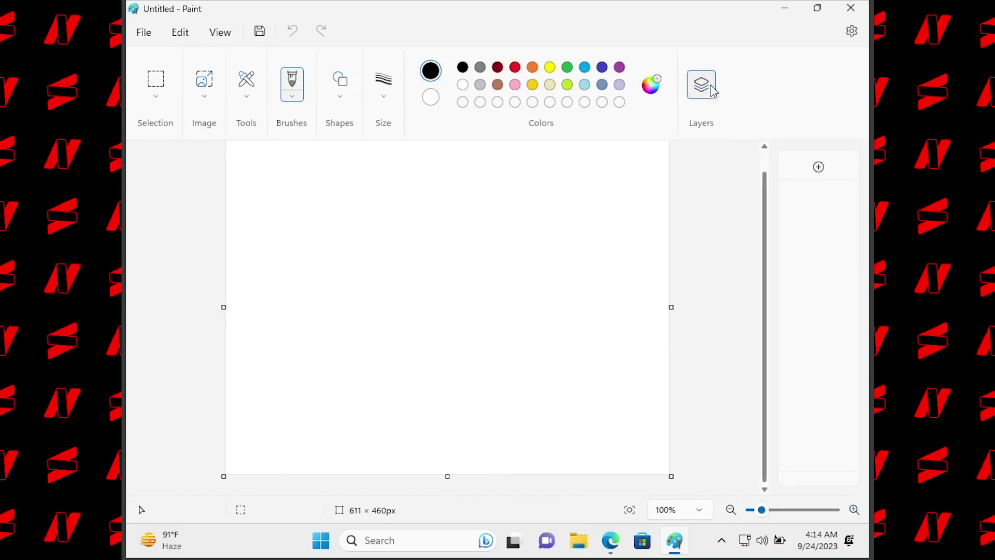
click(708, 86)
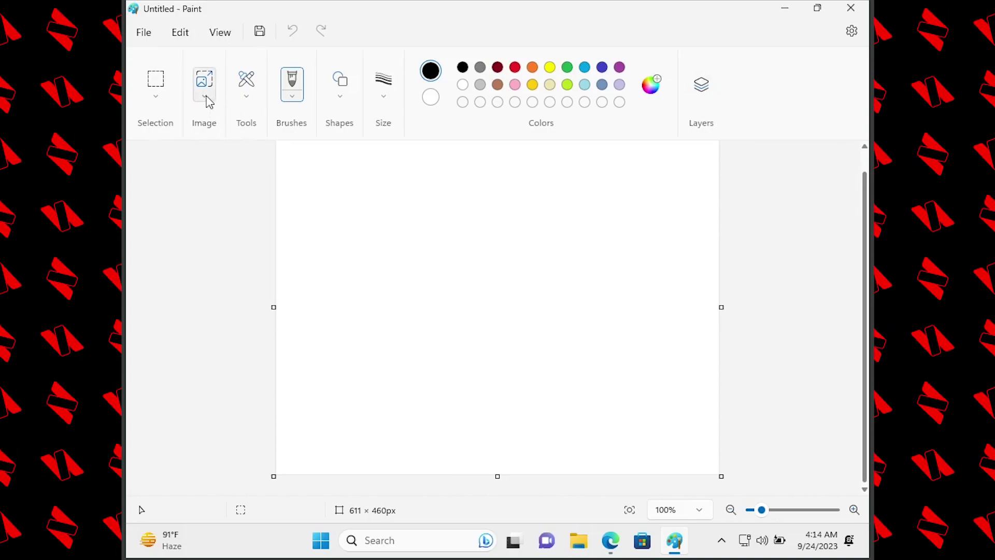
Open the OIP airliner photo (474 × 316px) in Paint.
click(145, 35)
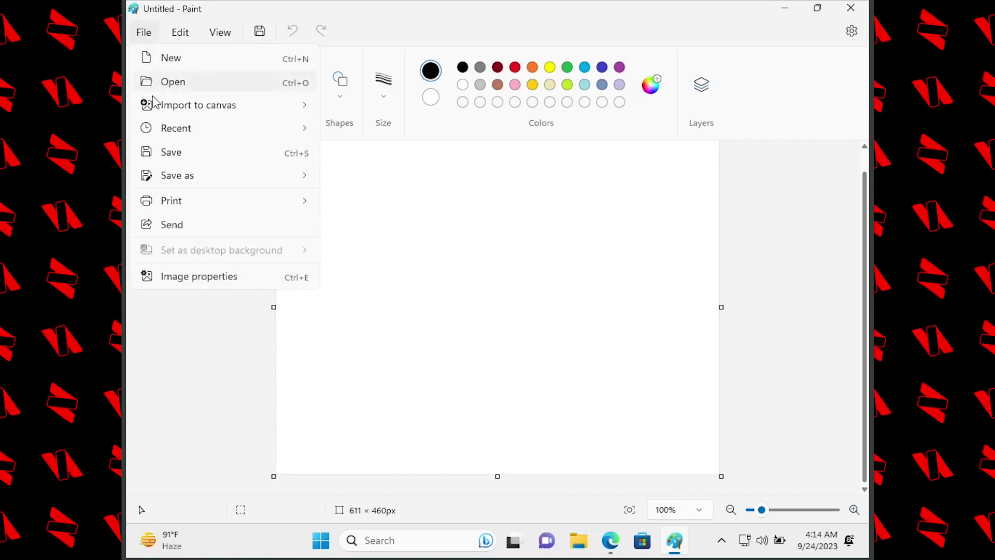
click(196, 85)
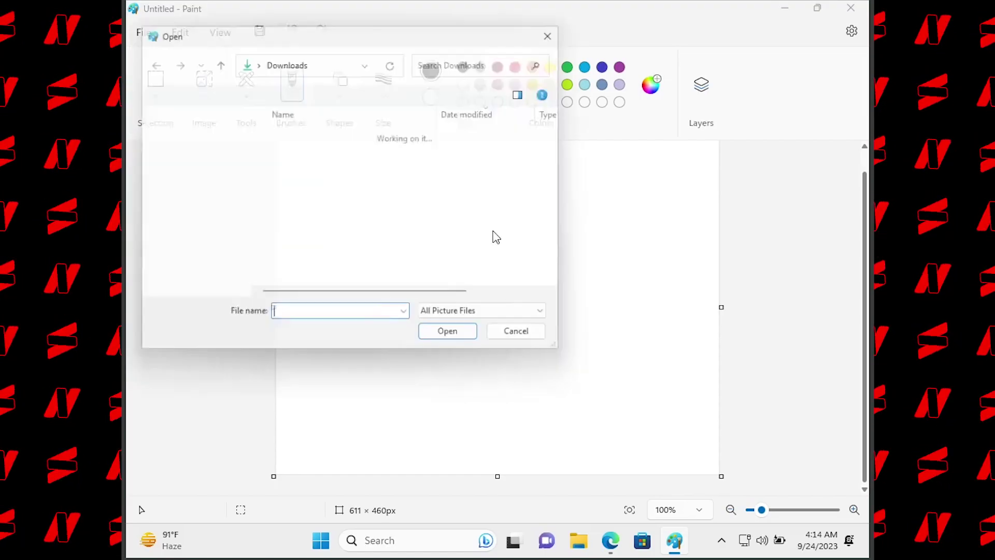
double_click(284, 155)
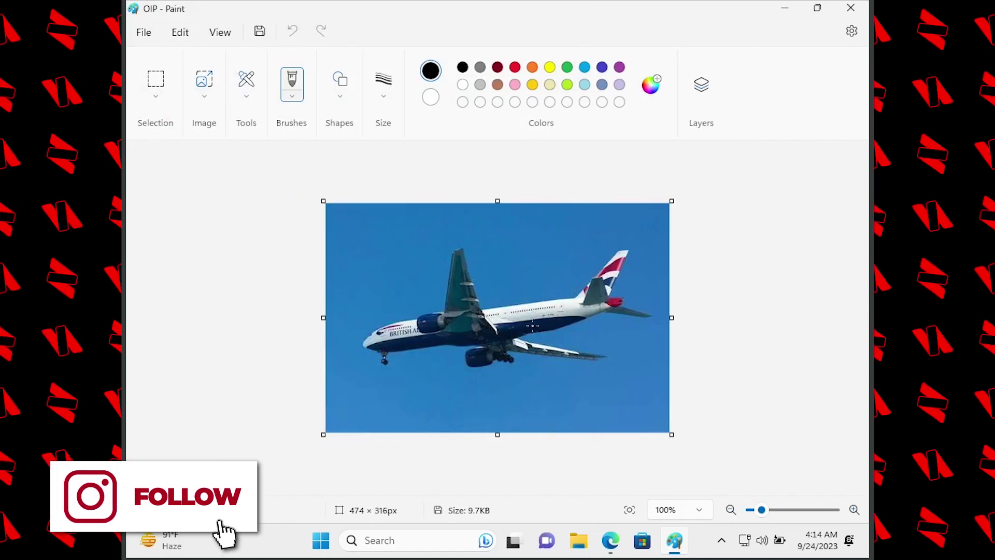
Remove the airliner photo's blue sky, leaving a transparent background.
click(204, 93)
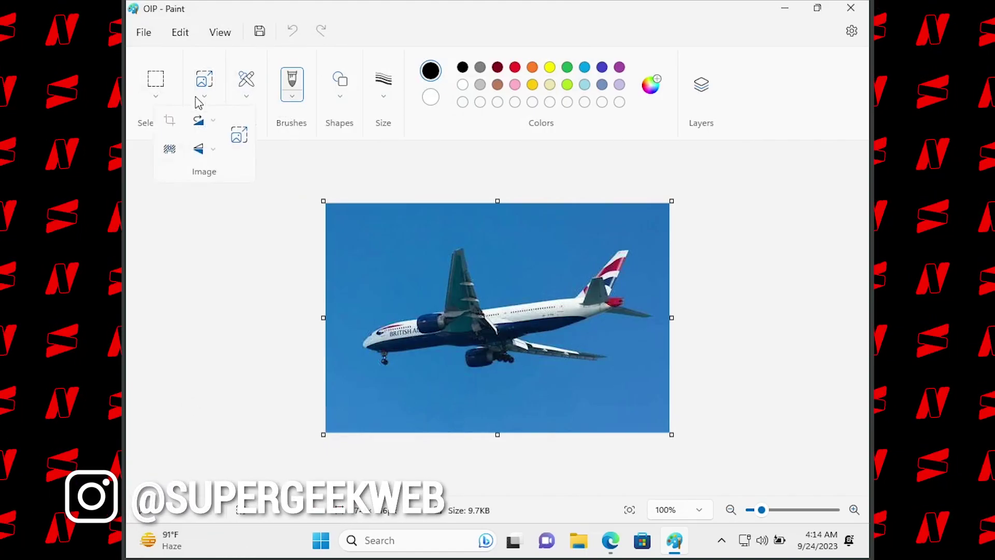
click(168, 151)
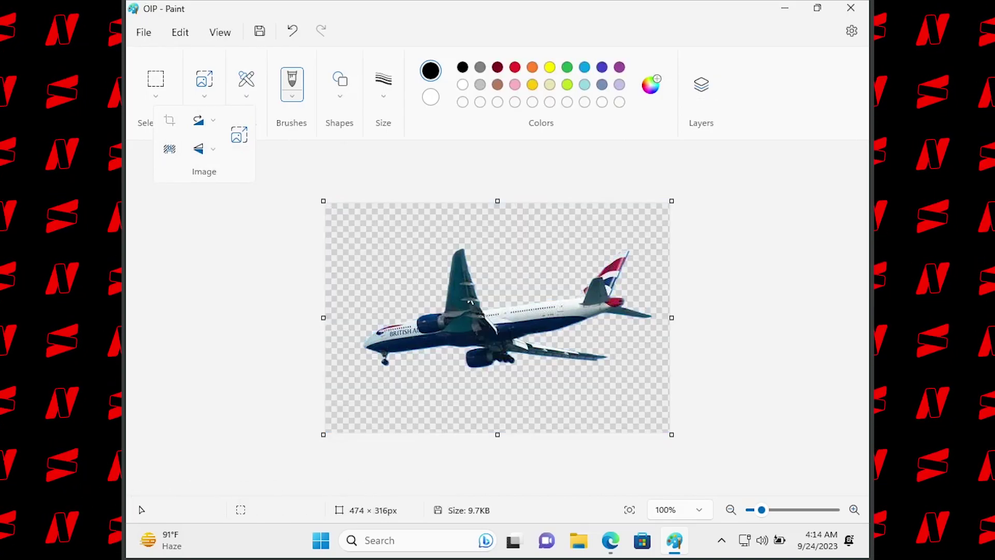
click(487, 333)
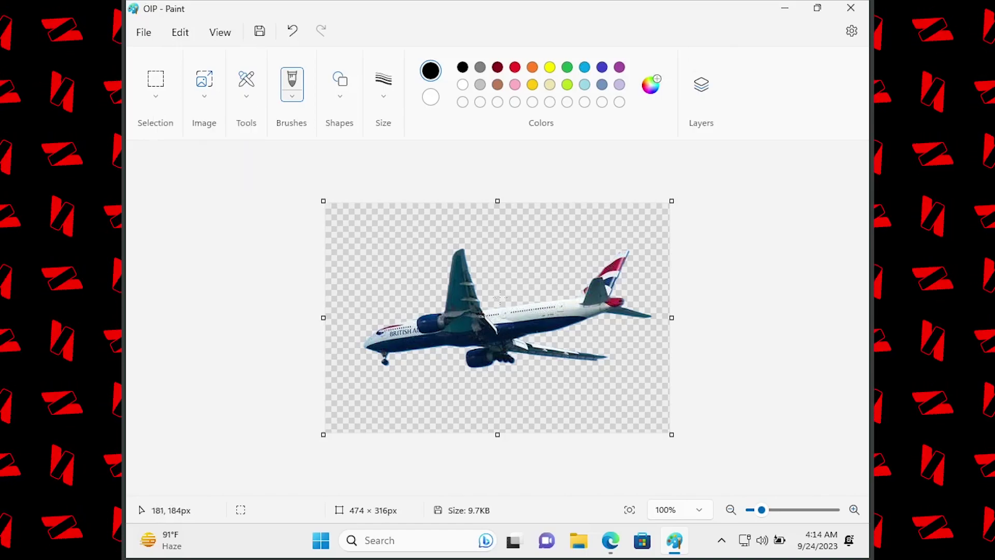
Add a new blank layer above the airliner layer.
click(714, 92)
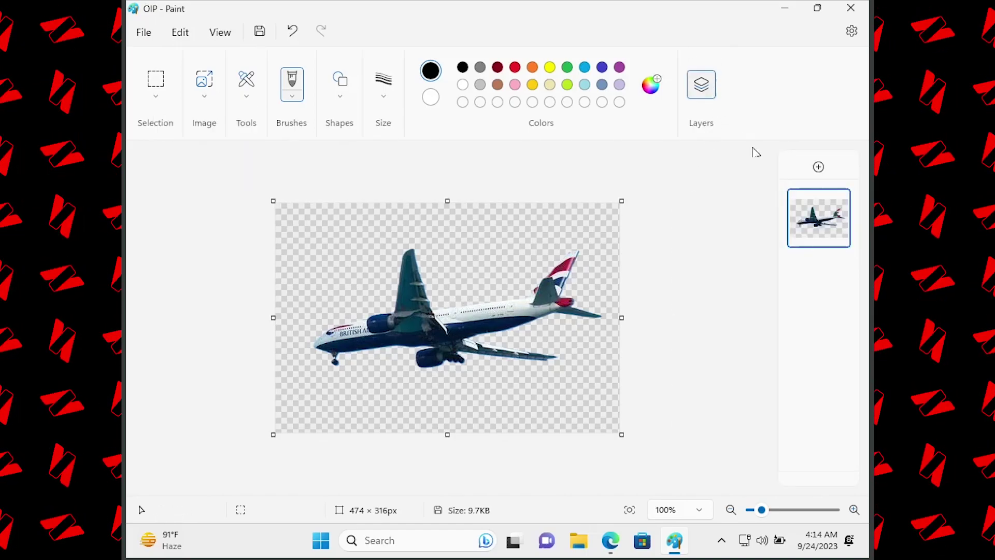
click(818, 166)
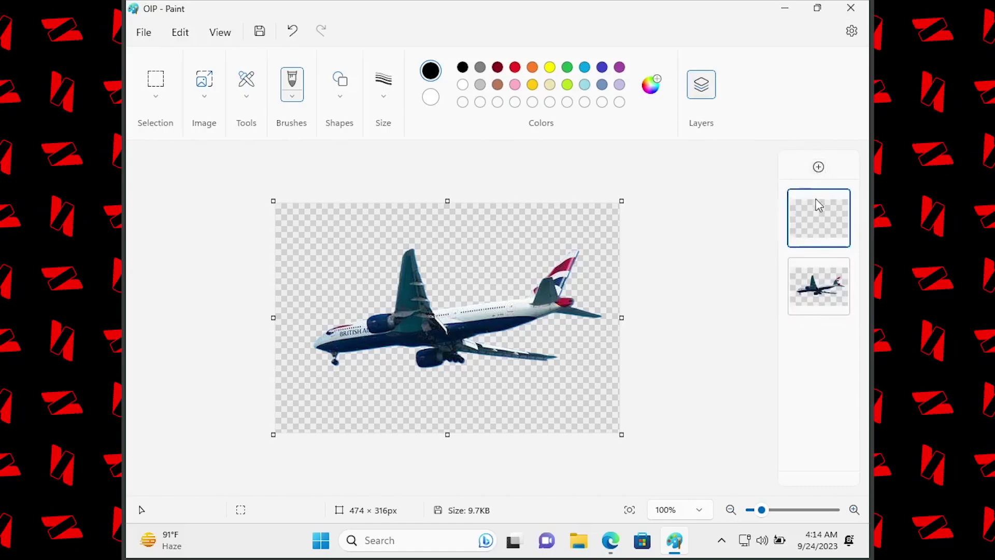
mouse_move(827, 217)
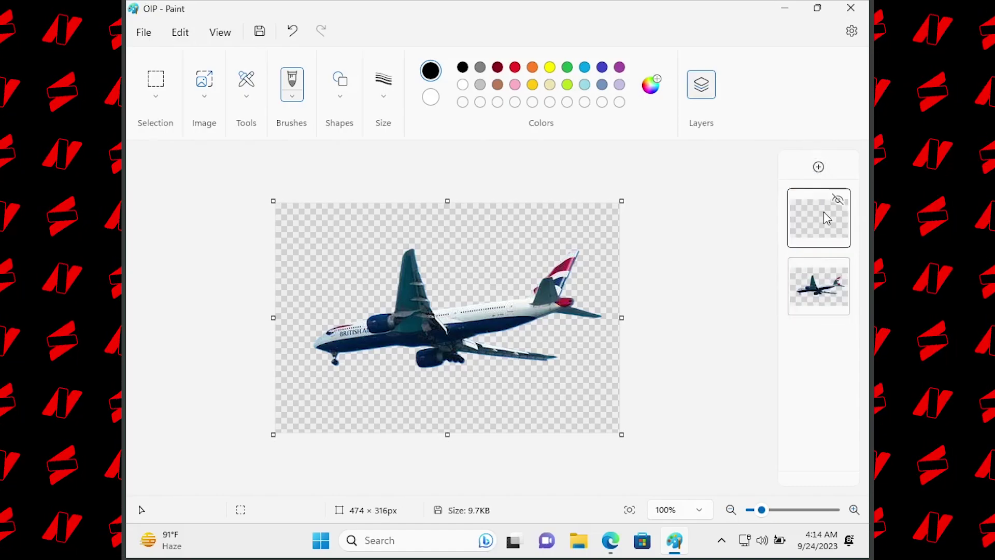
Import the maxresdefault desk photo onto the new layer and commit it on the 1280 × 720px canvas.
click(138, 39)
mouse_move(259, 110)
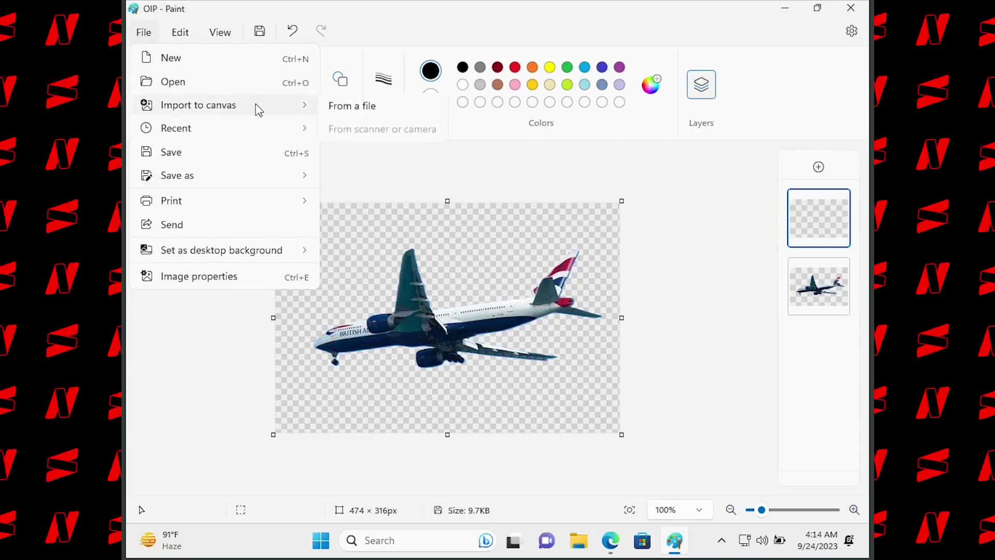
click(366, 106)
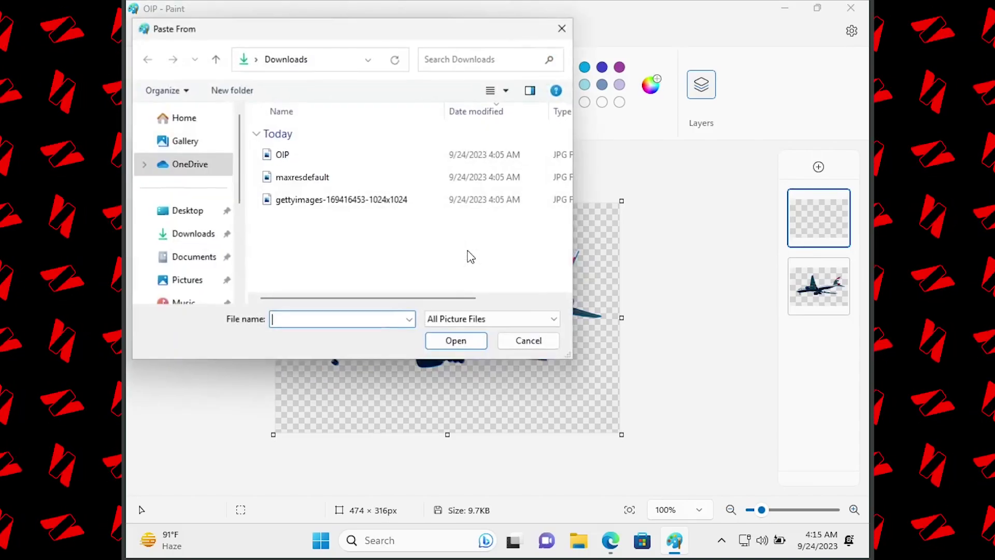
double_click(310, 179)
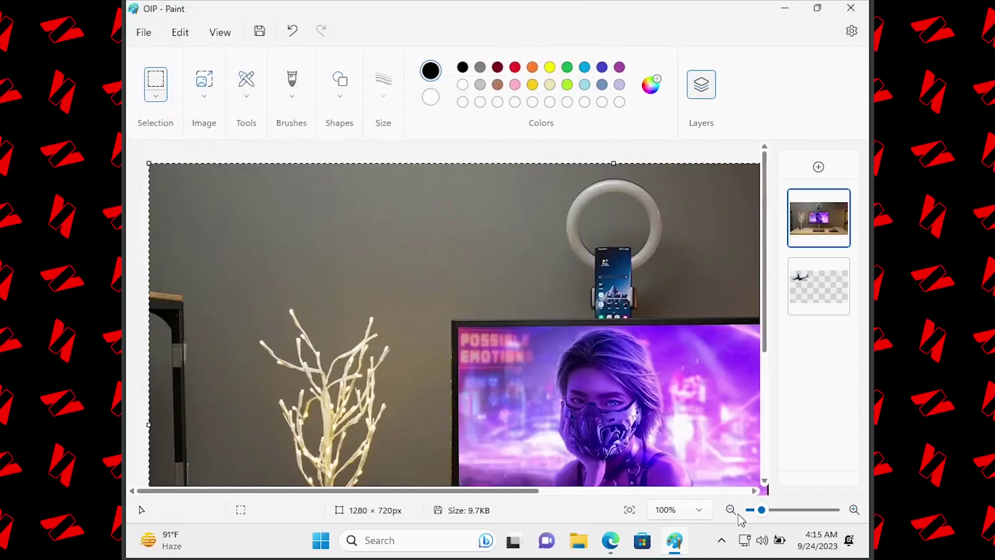
drag(762, 511, 726, 514)
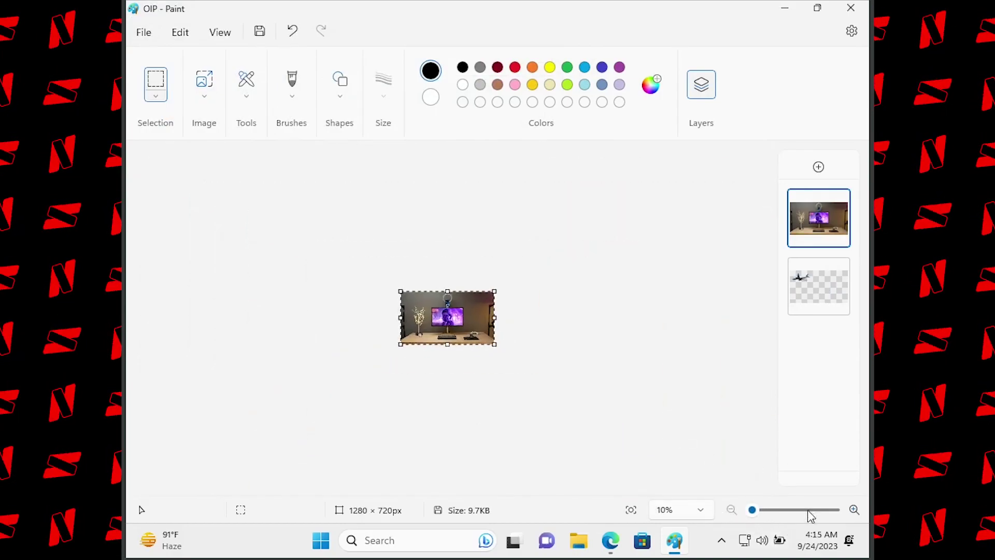
click(852, 510)
click(853, 510)
click(853, 510)
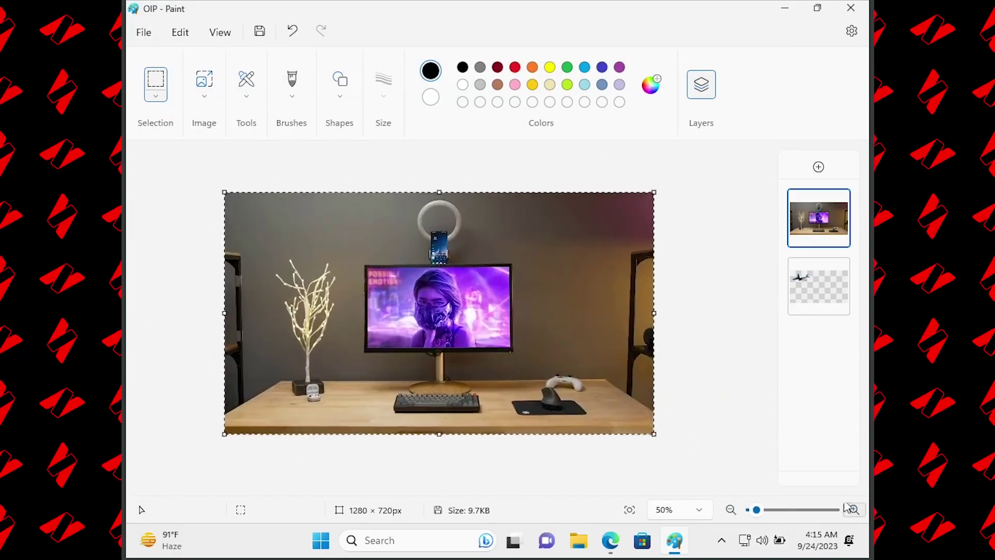
click(707, 303)
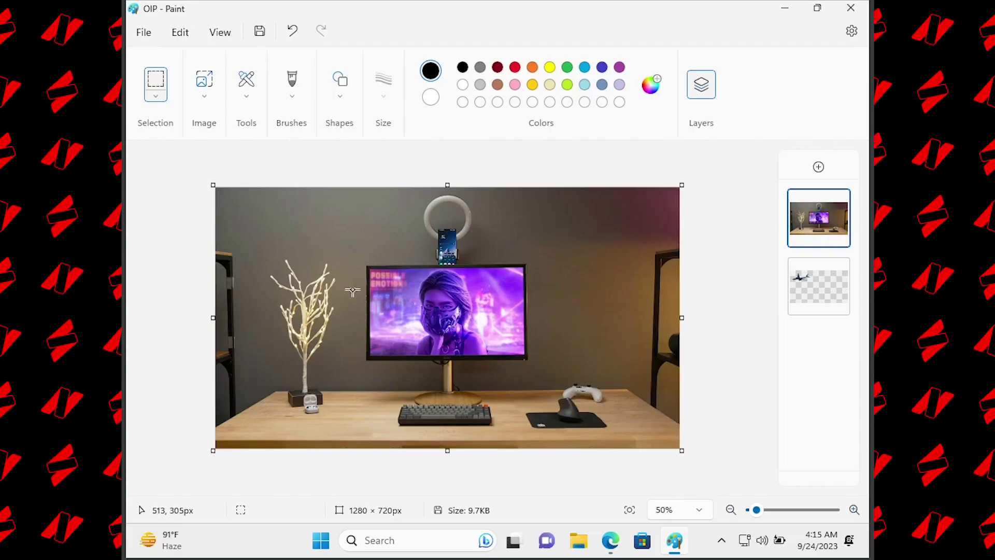
Remove the desk photo's background, leaving a cut-out of the monitor, tree and more.
click(205, 88)
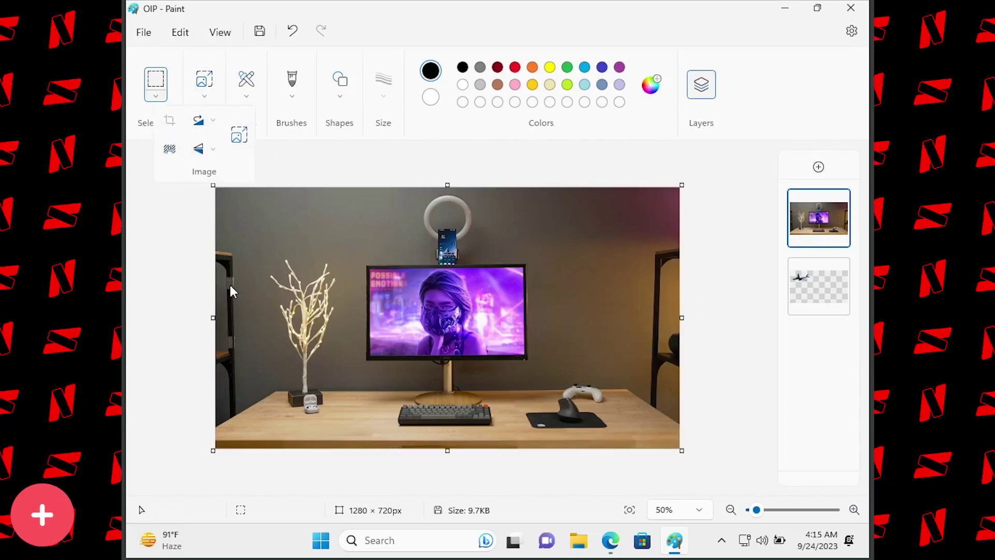
click(169, 151)
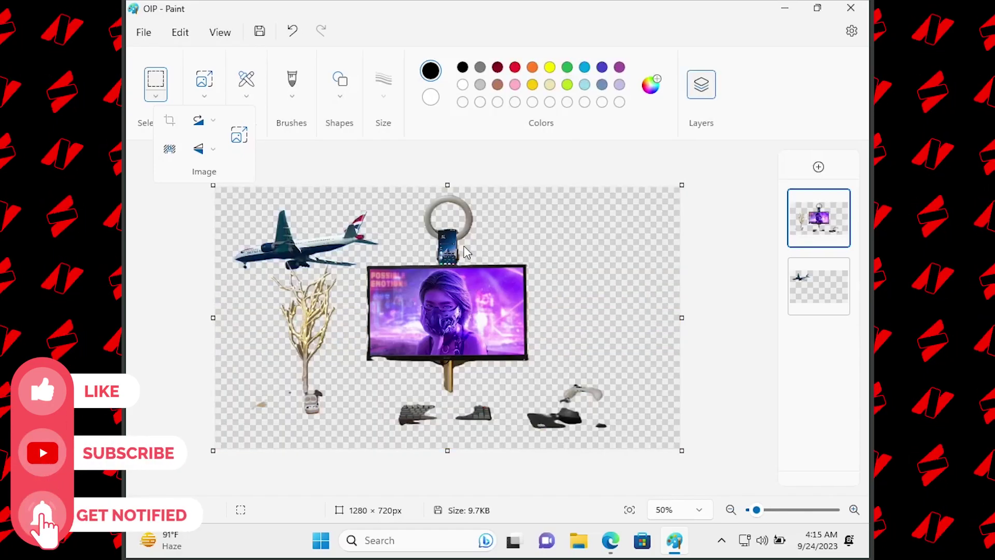
drag(481, 297, 680, 313)
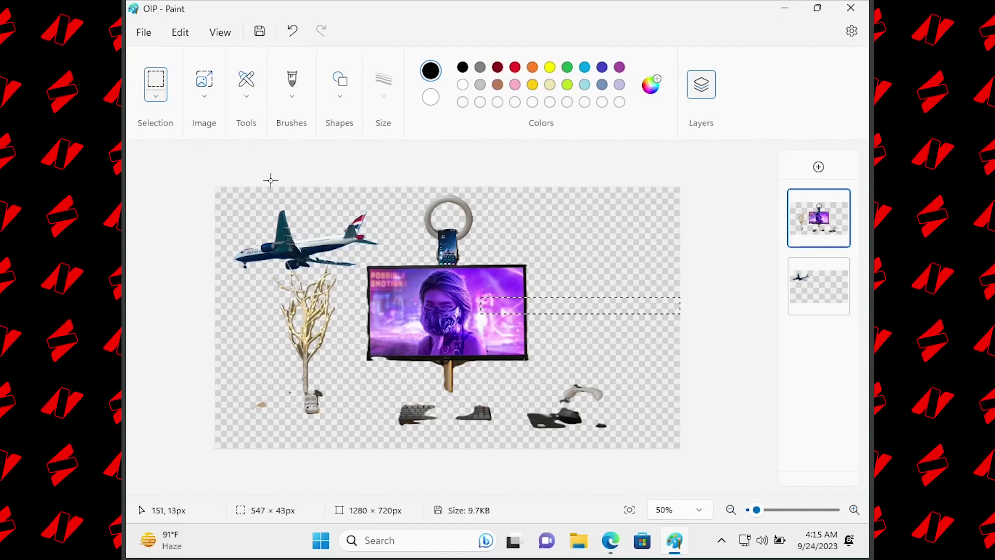
Add a third empty layer on top of the stack and make it active.
click(818, 167)
click(818, 216)
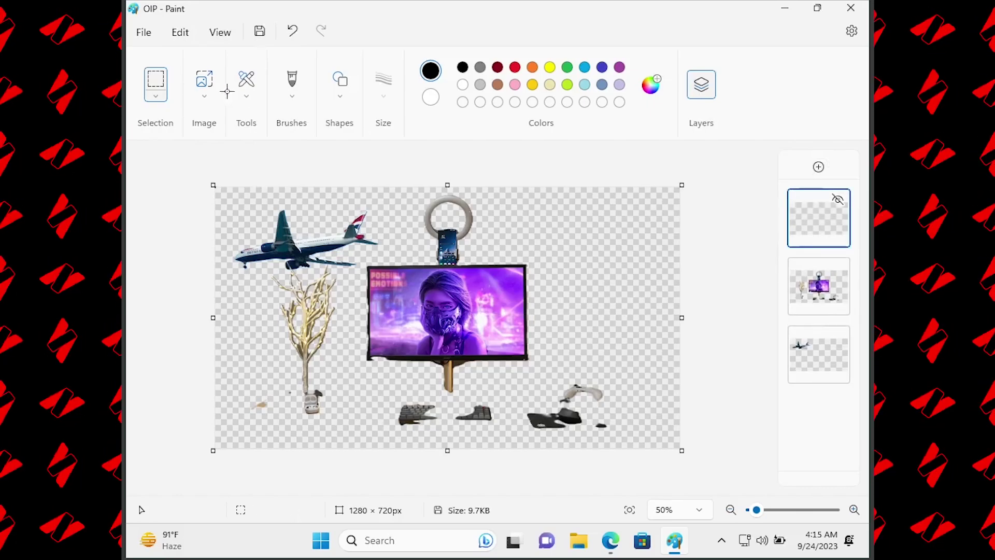
click(144, 32)
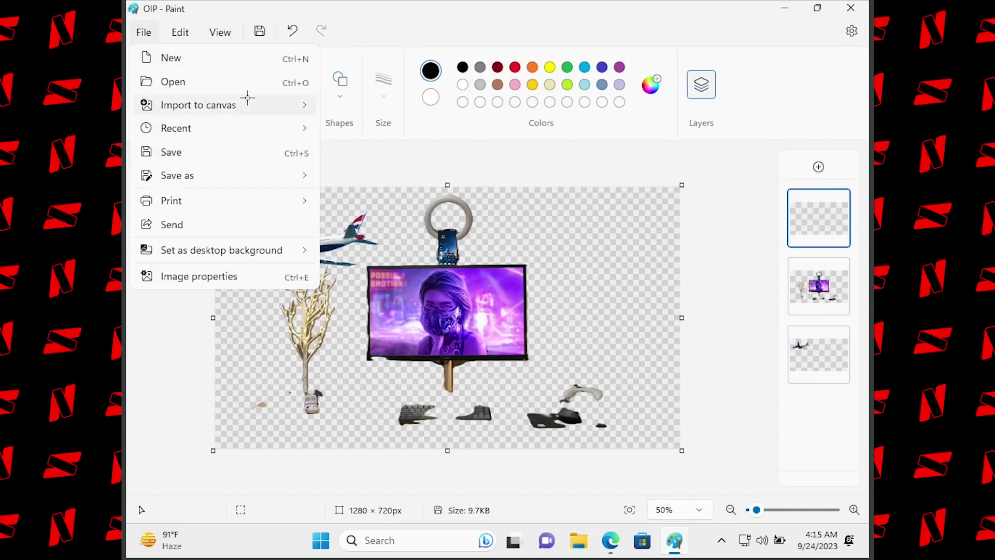
mouse_move(250, 105)
click(396, 108)
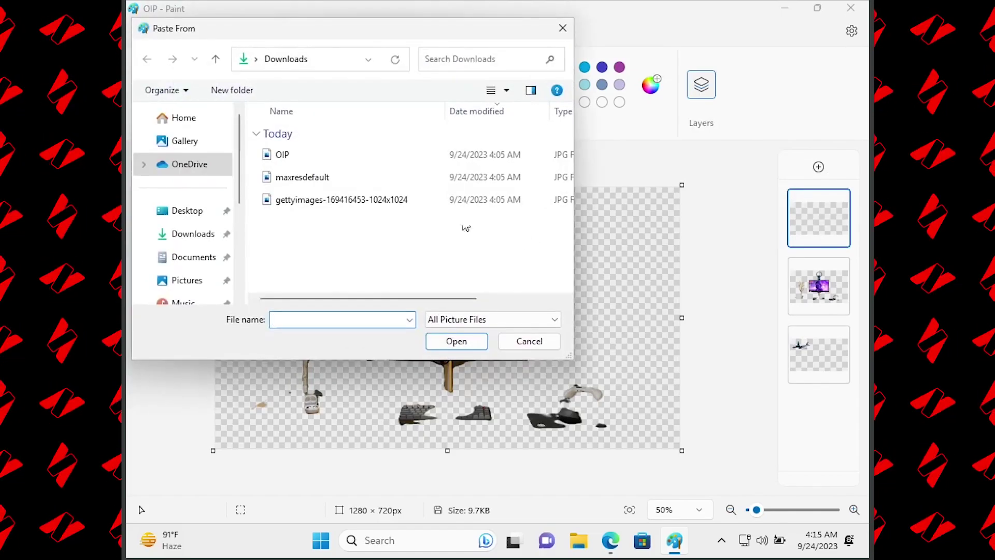
double_click(330, 198)
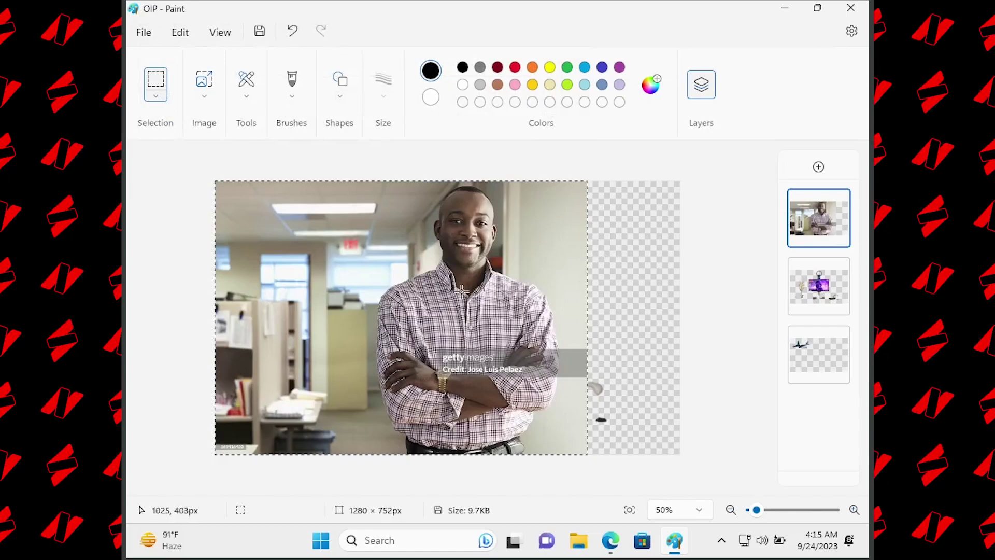
click(204, 91)
click(170, 149)
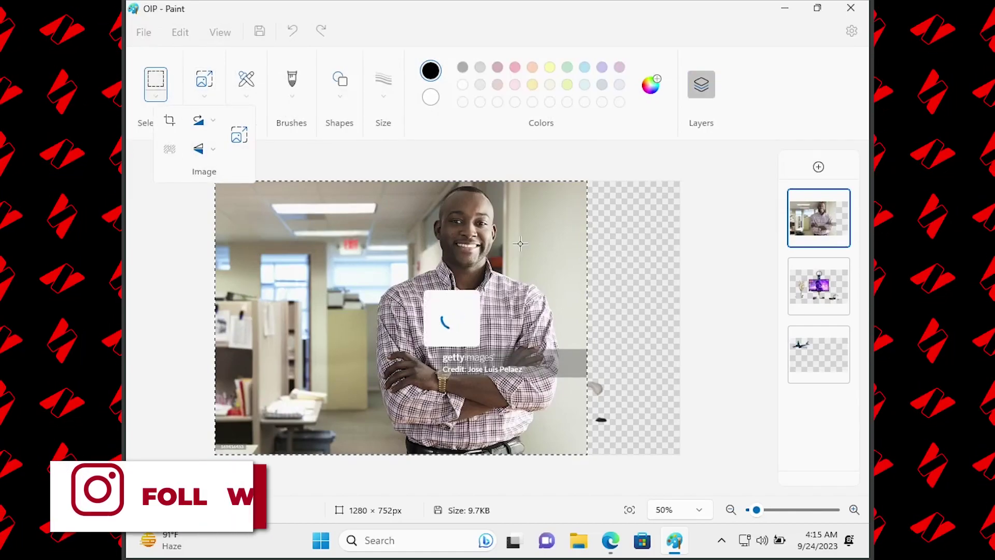